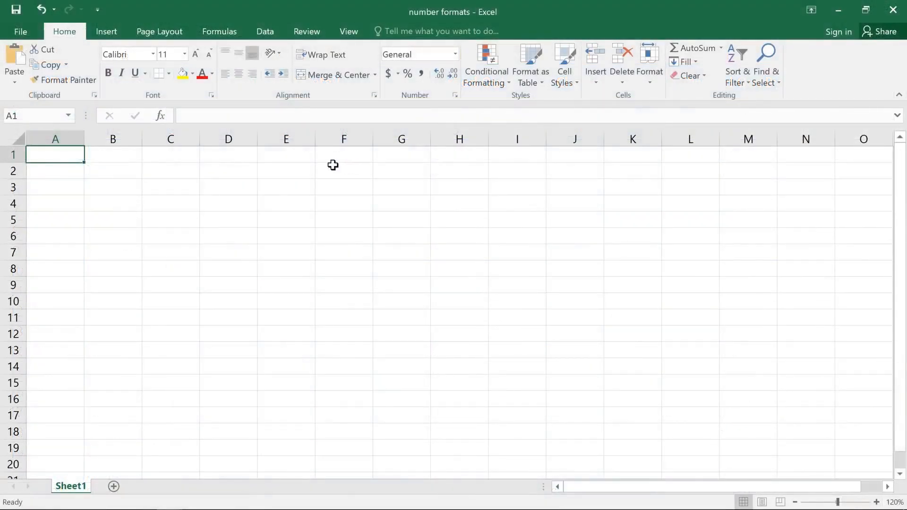
Enter the date 1/1/2015 in cell E1 and apply the Long Date format to it
{"action": "double_click", "coordinate": [303, 158]}
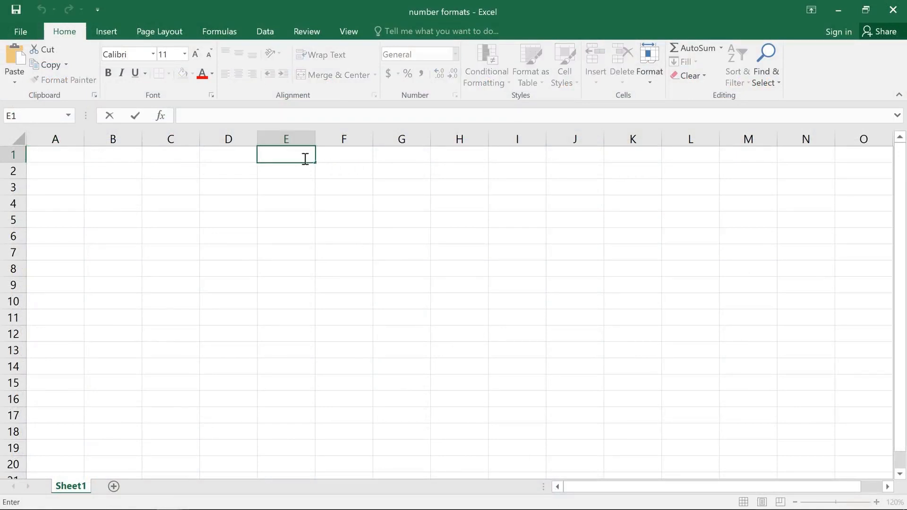
{"action": "type", "text": "1/1/2015"}
{"action": "key", "text": "Return"}
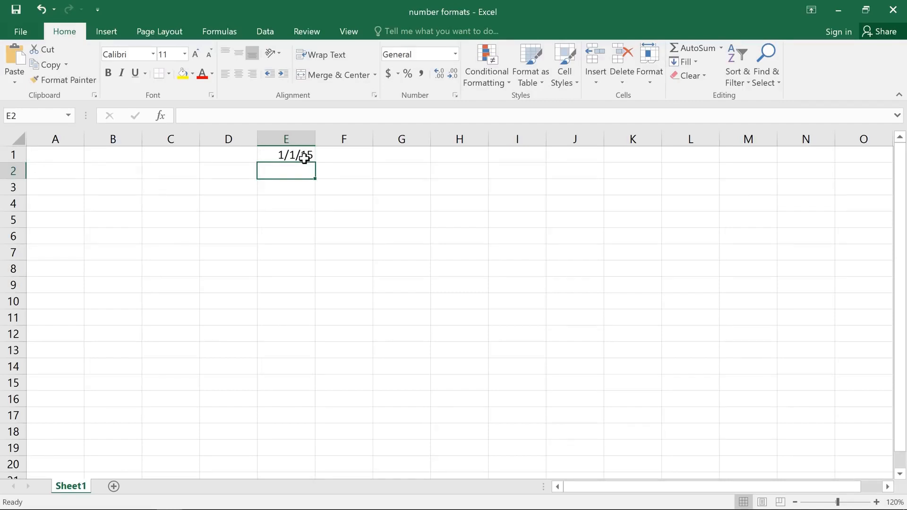
{"action": "left_click", "coordinate": [304, 157]}
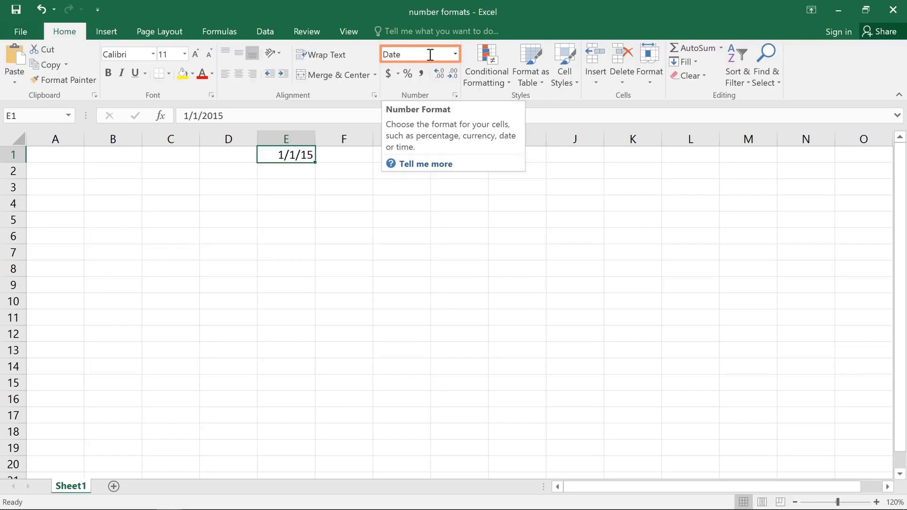
{"action": "left_click", "coordinate": [453, 53]}
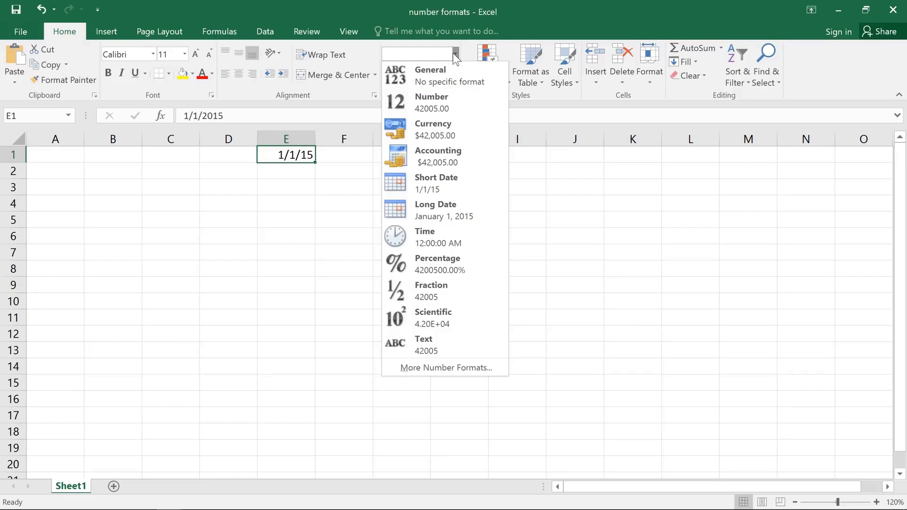
{"action": "left_click", "coordinate": [483, 208]}
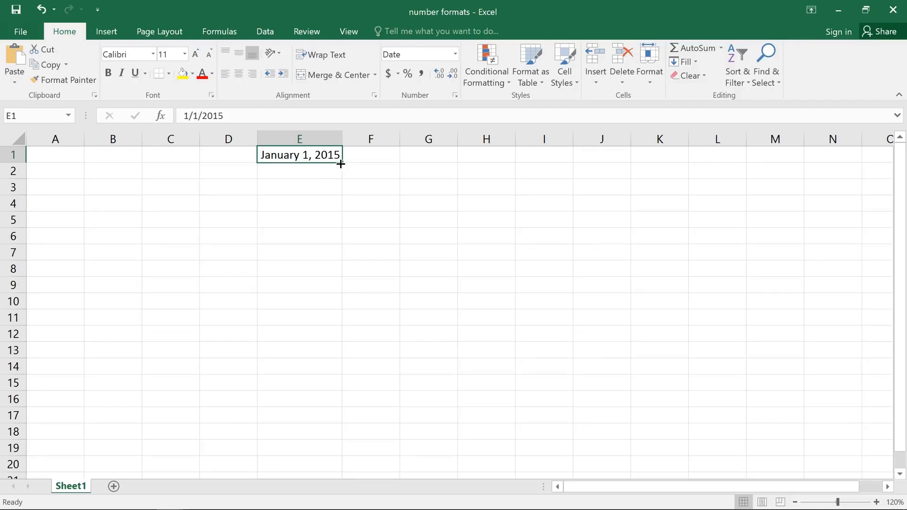
Fill the date series from E1 down to E15 and widen column E to fit the full dates
{"action": "left_click_drag", "start_coordinate": [340, 164], "coordinate": [343, 390]}
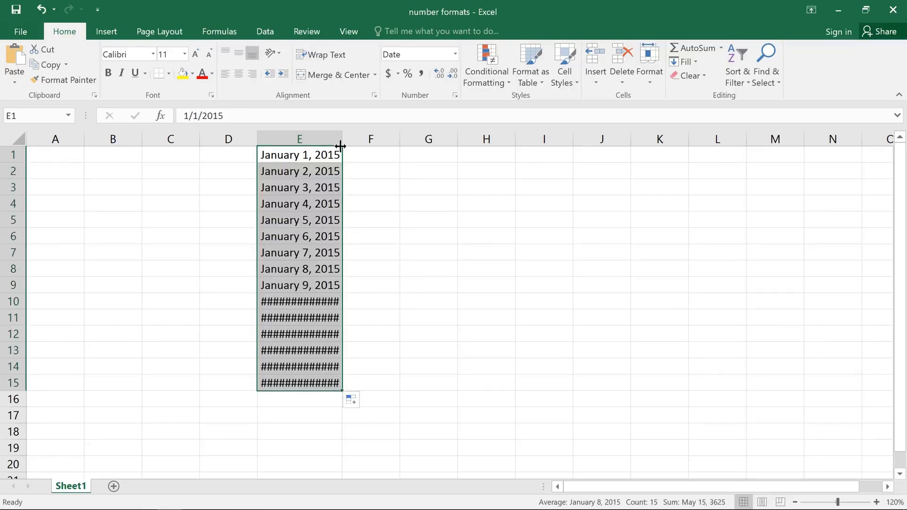
{"action": "left_click_drag", "start_coordinate": [340, 139], "coordinate": [362, 138]}
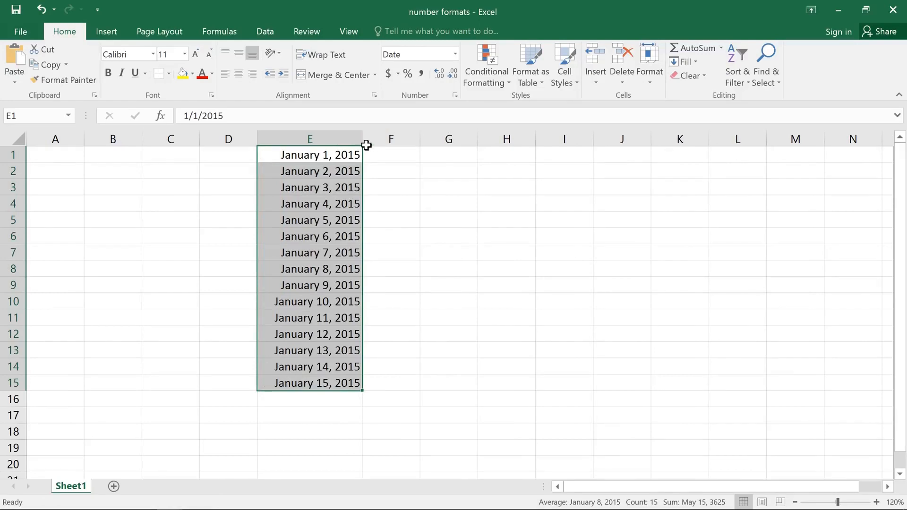
{"action": "left_click", "coordinate": [383, 155]}
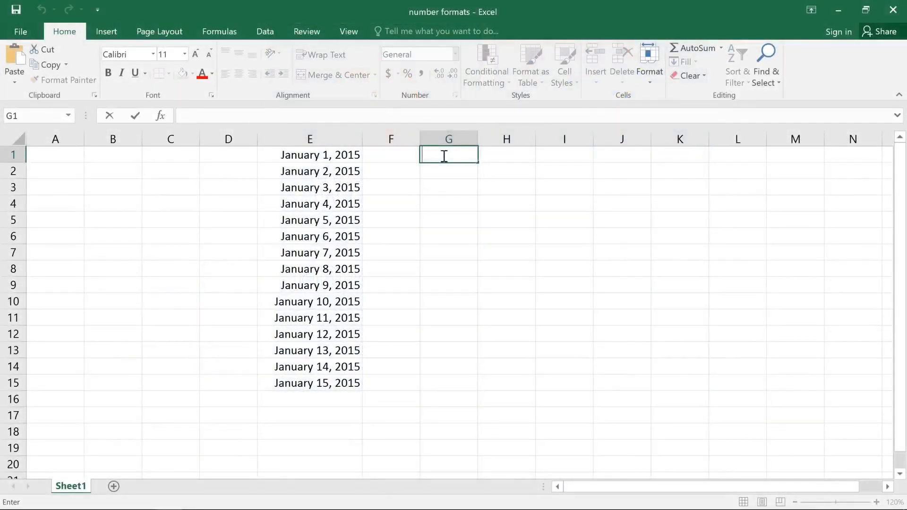
Enter the text "January 1st" in cell G1
{"action": "type", "text": "January 1st"}
{"action": "key", "text": "Return"}
Try to fill "January 1st" from G1 down to G7 and undo the fill
{"action": "left_click", "coordinate": [444, 156]}
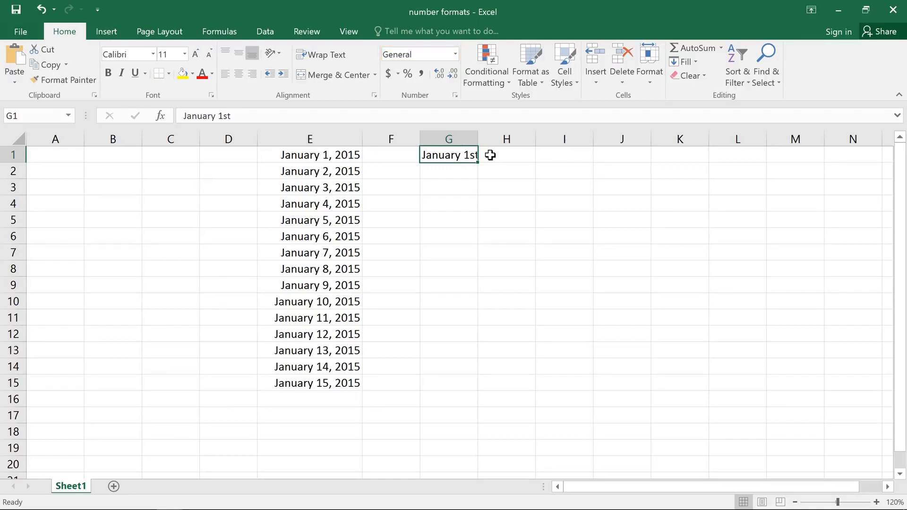
{"action": "left_click_drag", "start_coordinate": [479, 163], "coordinate": [481, 261]}
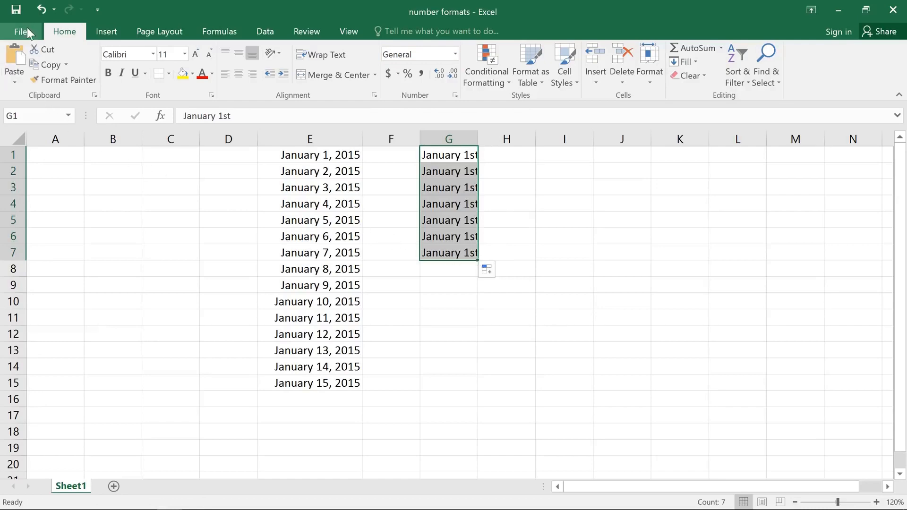
{"action": "left_click", "coordinate": [41, 9]}
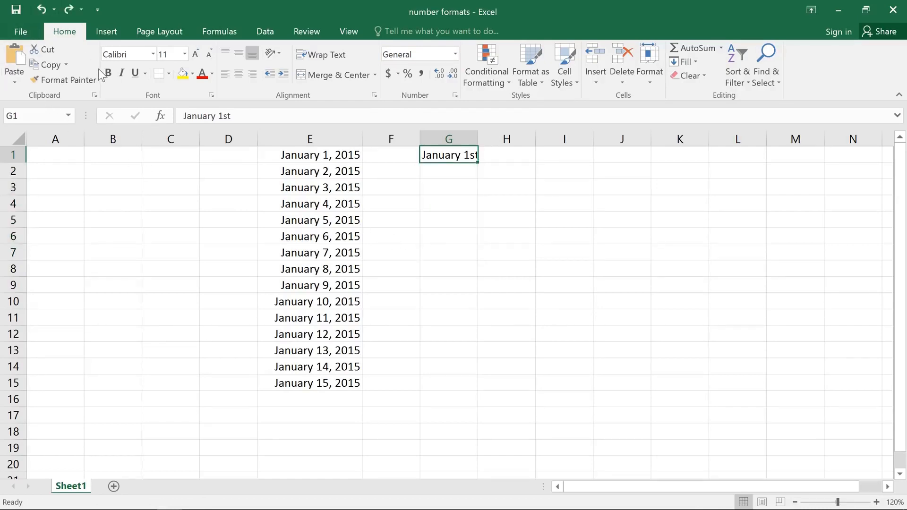
Remove "st" from the entry in G1 so it reads January 1, and fill the dates down to G15
{"action": "double_click", "coordinate": [471, 156]}
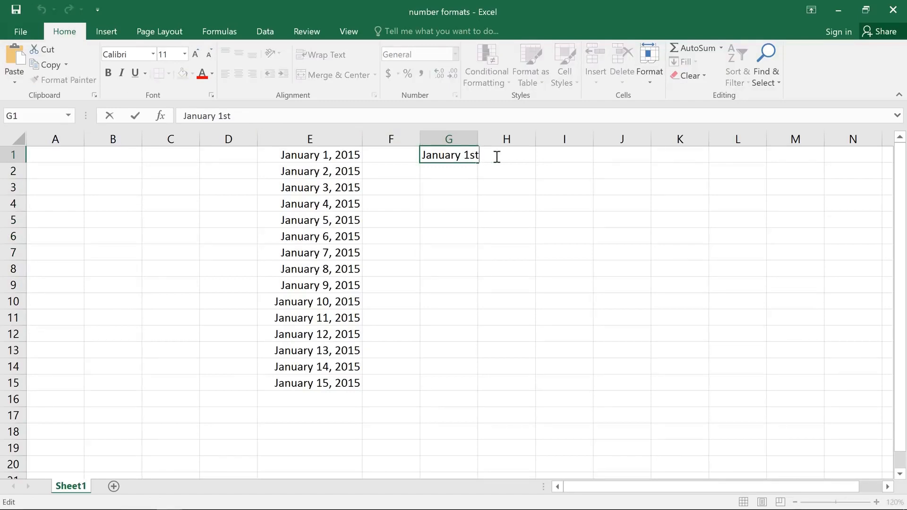
{"action": "key", "text": "BackSpace"}
{"action": "key", "text": "BackSpace"}
{"action": "key", "text": "Return"}
{"action": "left_click", "coordinate": [472, 155]}
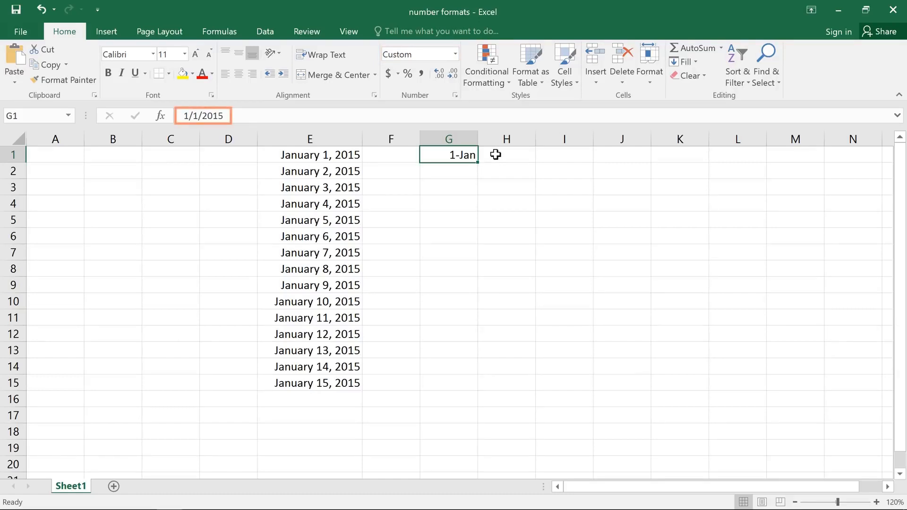
{"action": "left_click_drag", "start_coordinate": [477, 162], "coordinate": [470, 394]}
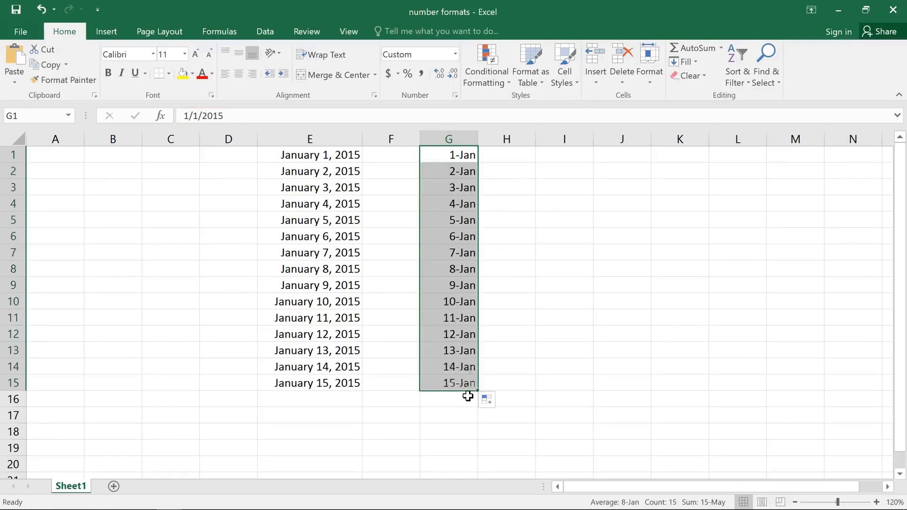
Enter 8% in cell I1 and change its number format to General
{"action": "left_click", "coordinate": [557, 154]}
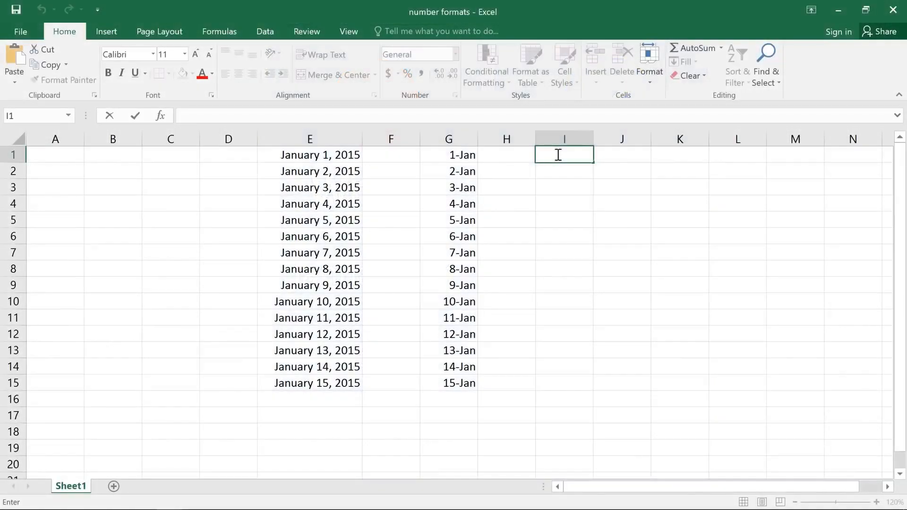
{"action": "type", "text": "8%"}
{"action": "key", "text": "ctrl+Return"}
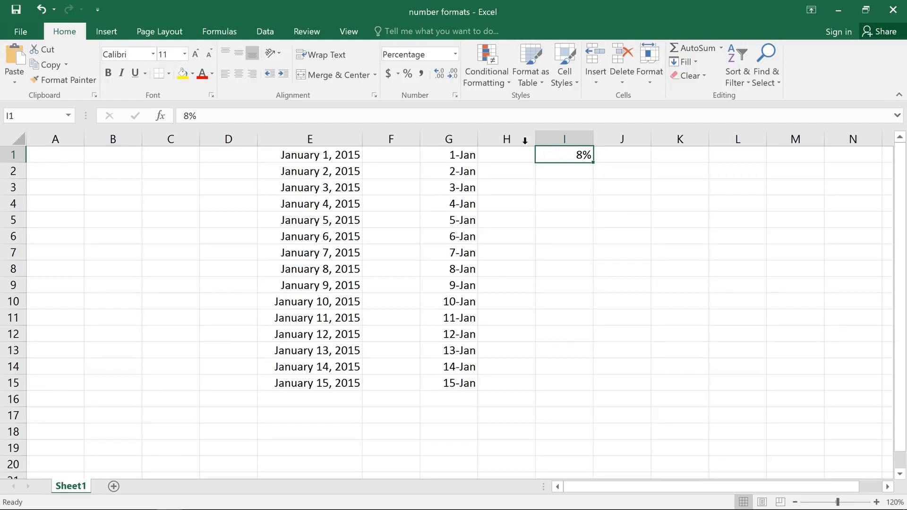
{"action": "left_click", "coordinate": [455, 55]}
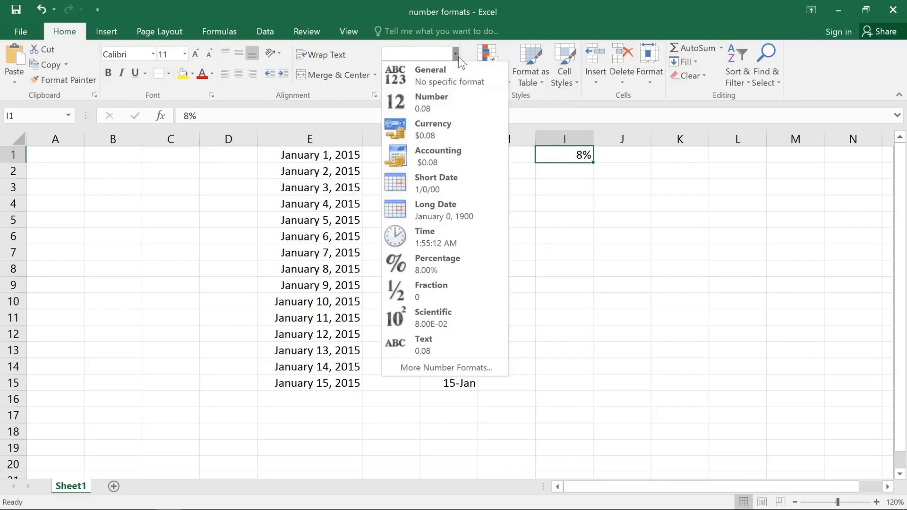
{"action": "left_click", "coordinate": [458, 71]}
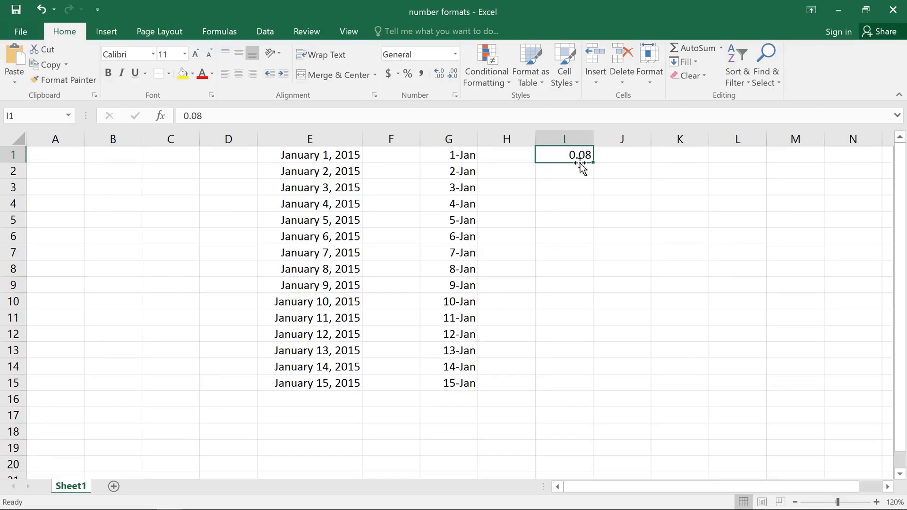
Enter 8 in cell J1 and apply the percent style to it
{"action": "left_click", "coordinate": [605, 155]}
{"action": "type", "text": "8"}
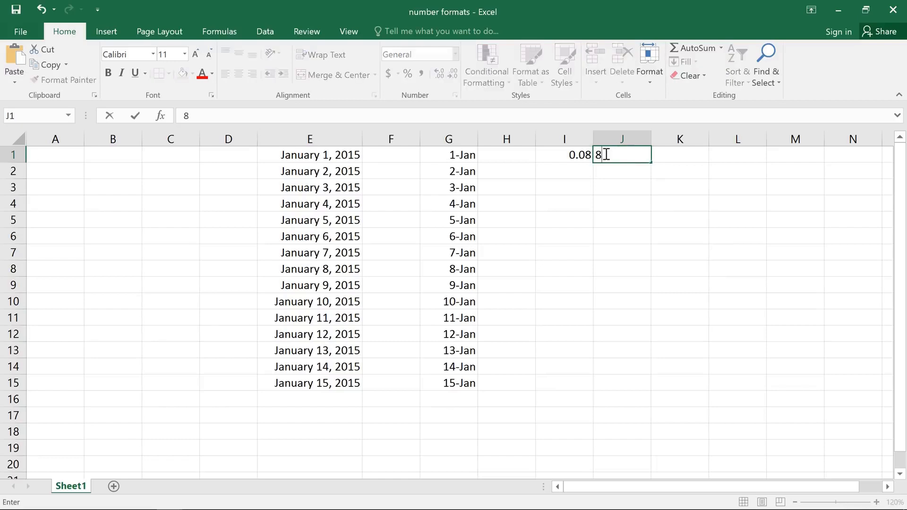
{"action": "key", "text": "Return"}
{"action": "left_click", "coordinate": [605, 154]}
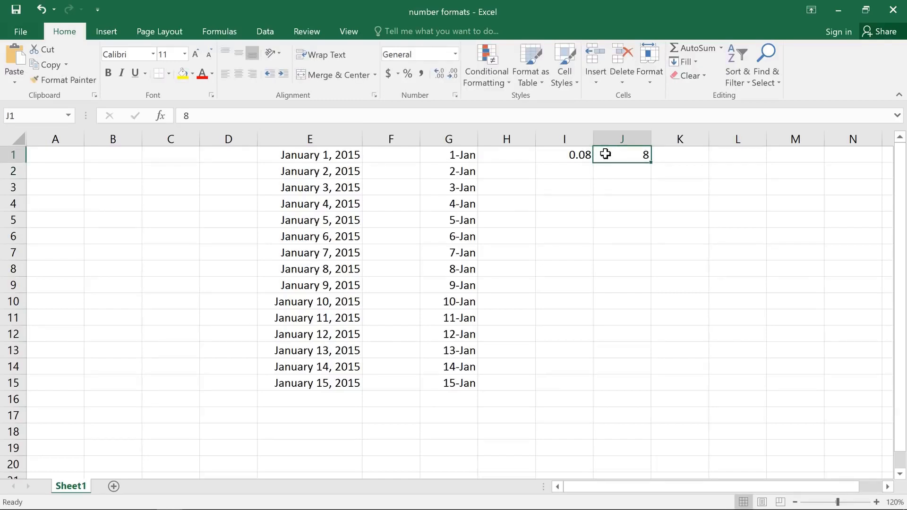
{"action": "left_click", "coordinate": [407, 74]}
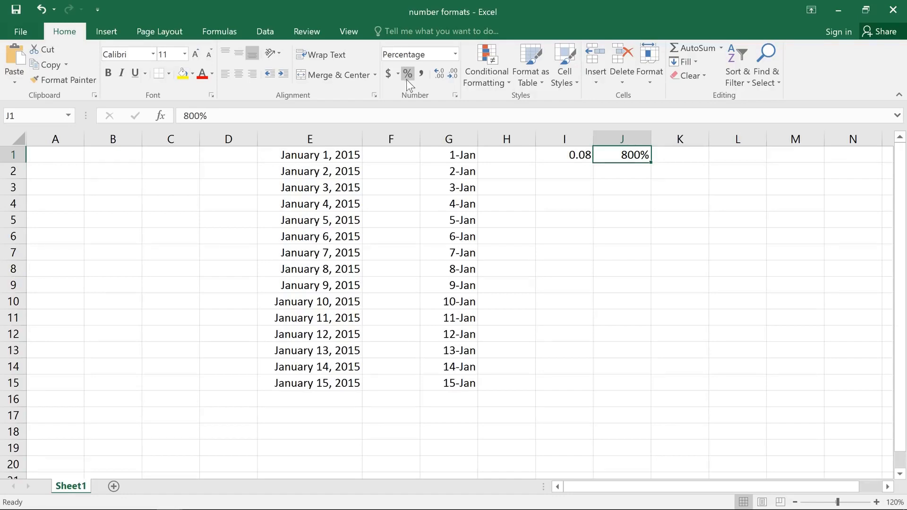
Enter the price $19.95 in cell L1
{"action": "left_click", "coordinate": [718, 155]}
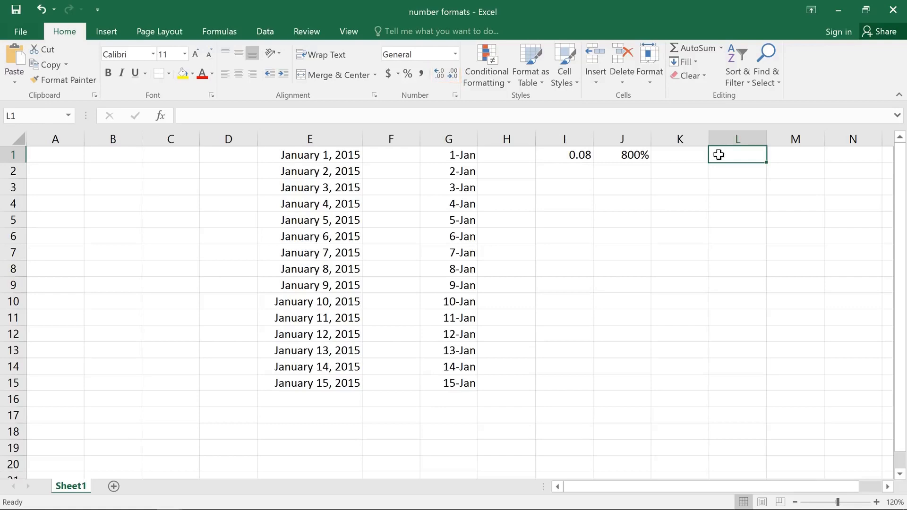
{"action": "double_click", "coordinate": [719, 155]}
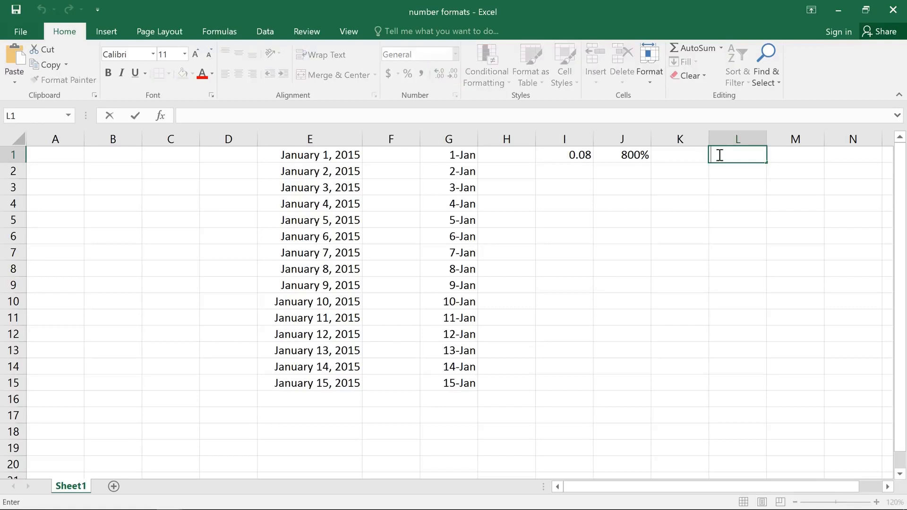
{"action": "type", "text": "$19.95"}
{"action": "key", "text": "Return"}
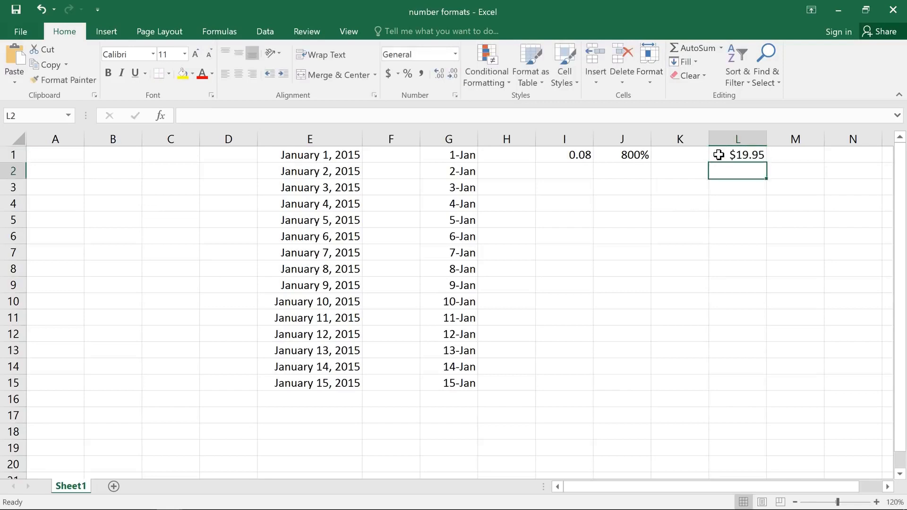
Increase the displayed decimals of the price in L1 to four places
{"action": "left_click", "coordinate": [719, 155]}
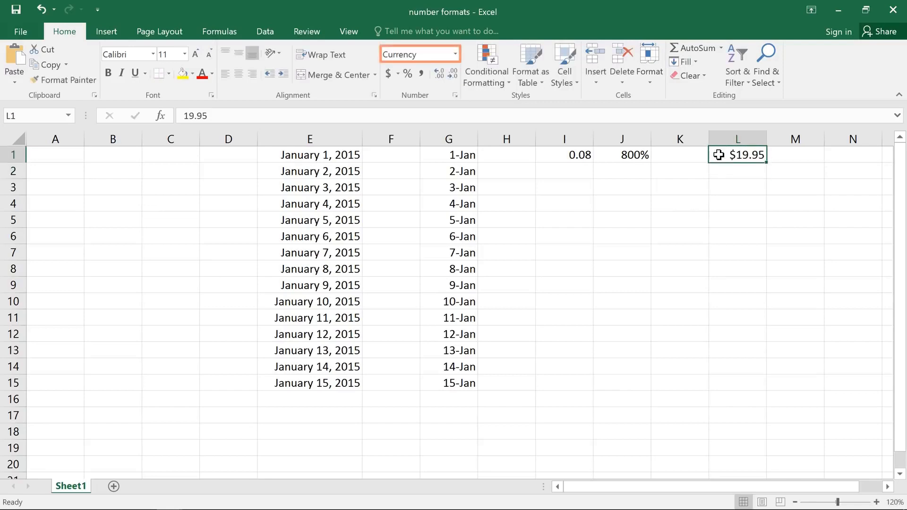
{"action": "left_click", "coordinate": [441, 79]}
{"action": "left_click", "coordinate": [441, 79]}
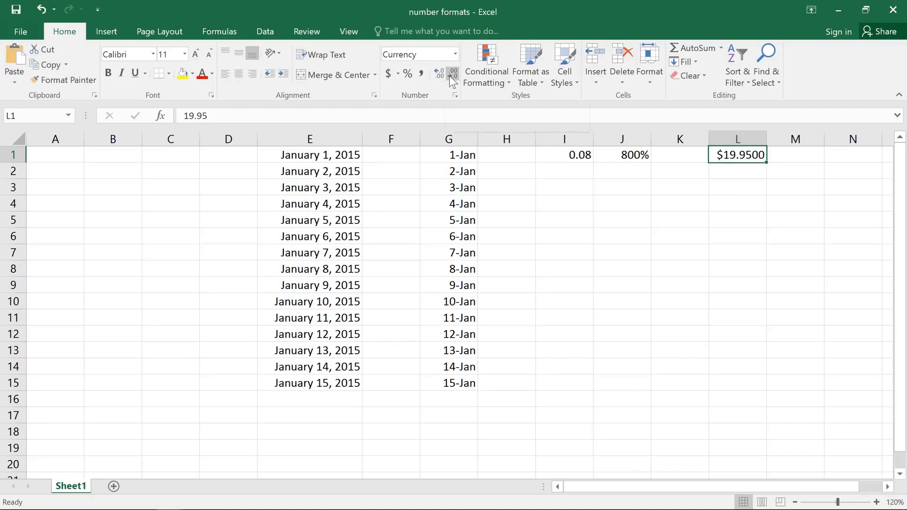
Decrease the displayed decimals of the price in L1 to zero places
{"action": "left_click", "coordinate": [449, 76]}
{"action": "left_click", "coordinate": [449, 75]}
{"action": "left_click", "coordinate": [449, 75]}
{"action": "left_click", "coordinate": [450, 75]}
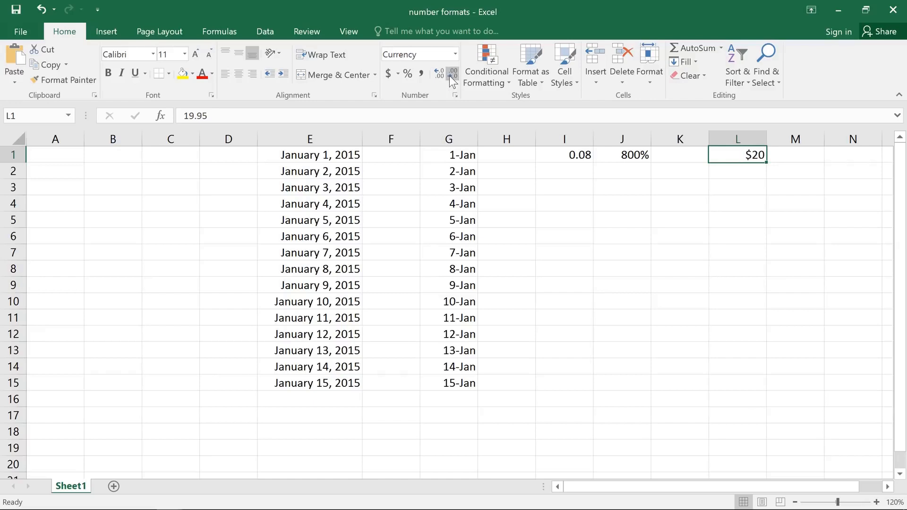